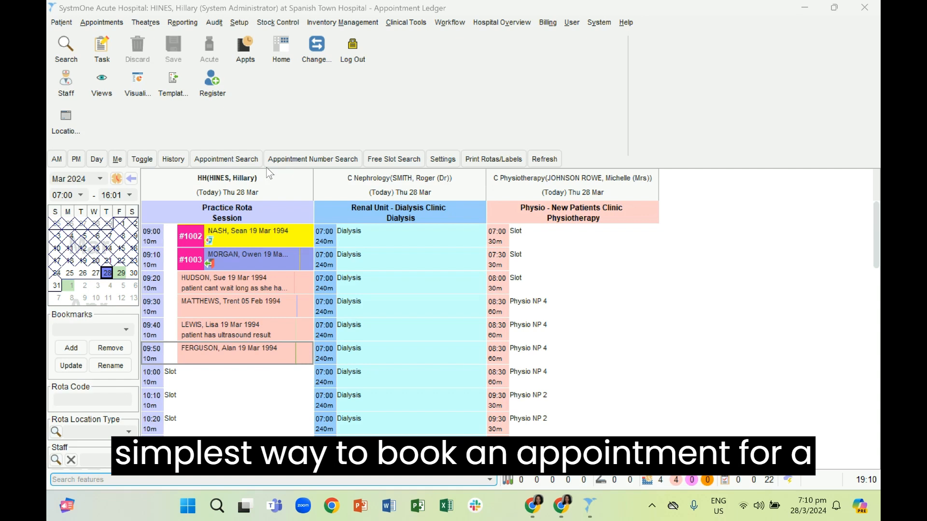
- Start booking the empty 10:00 slot and confirm booking an appointment in the past
right_click(247, 379)
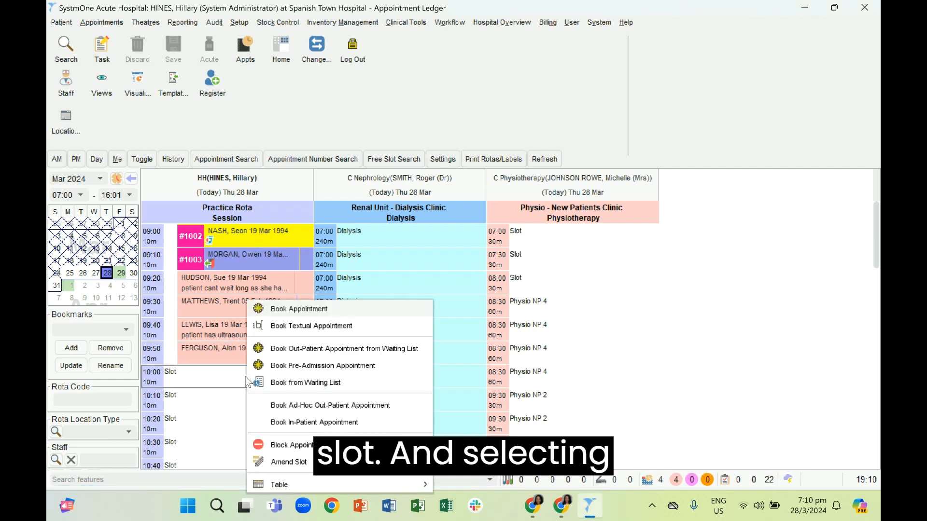
click(337, 123)
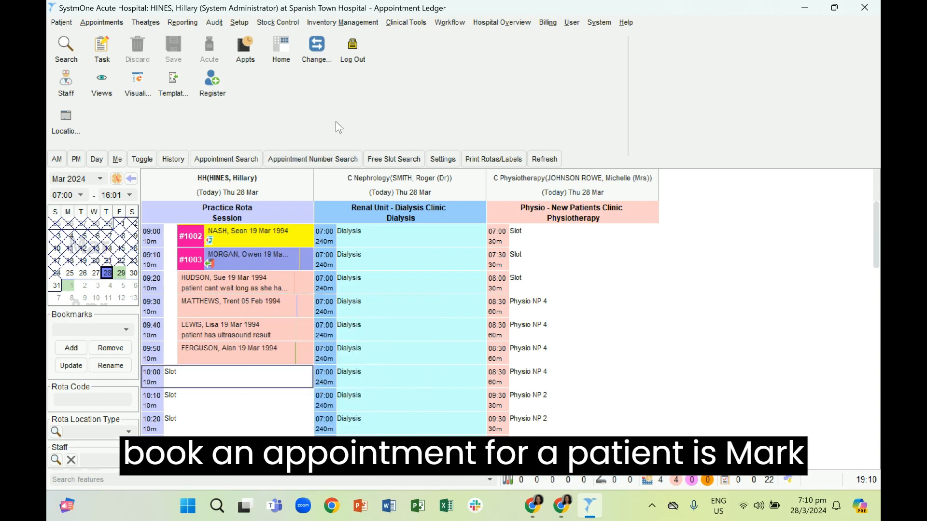
right_click(238, 378)
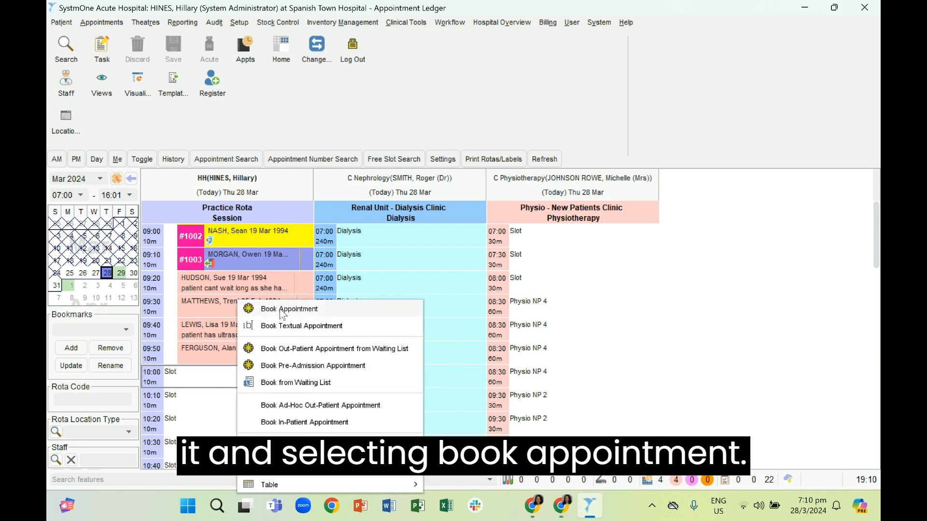
click(285, 310)
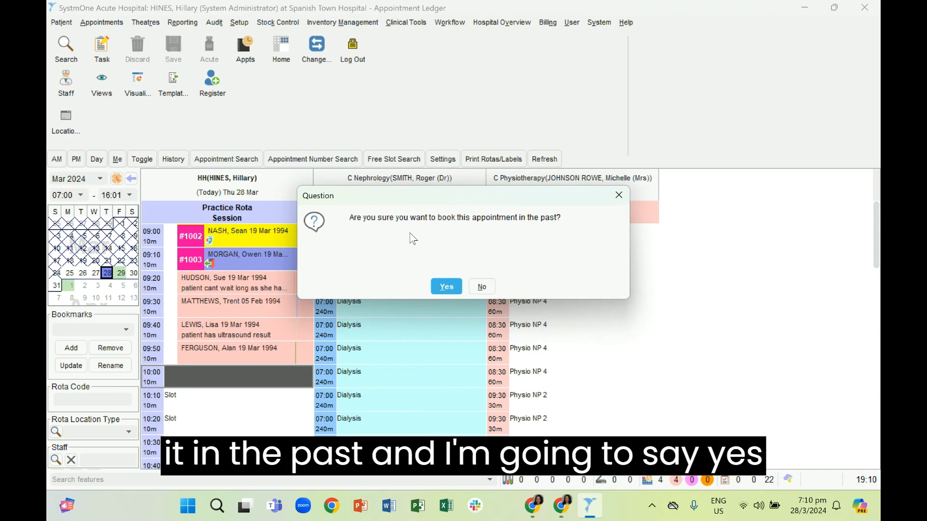
click(441, 288)
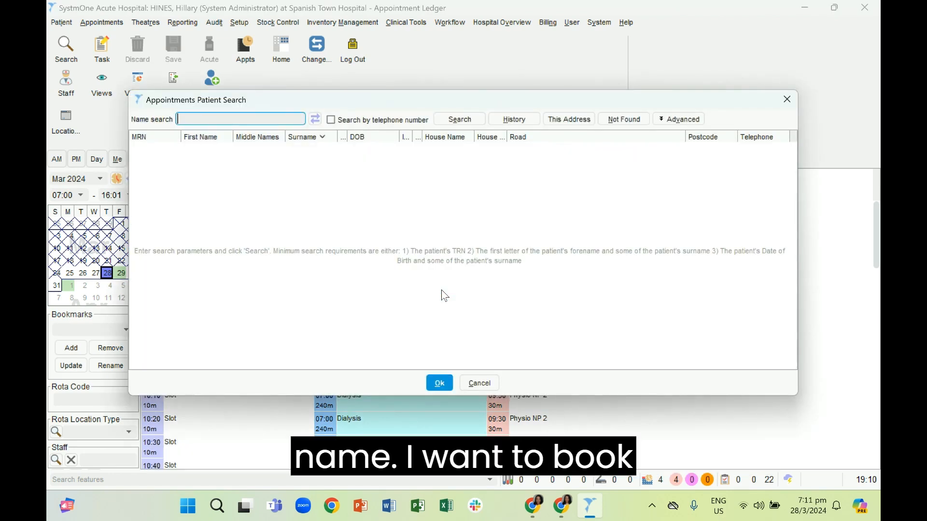
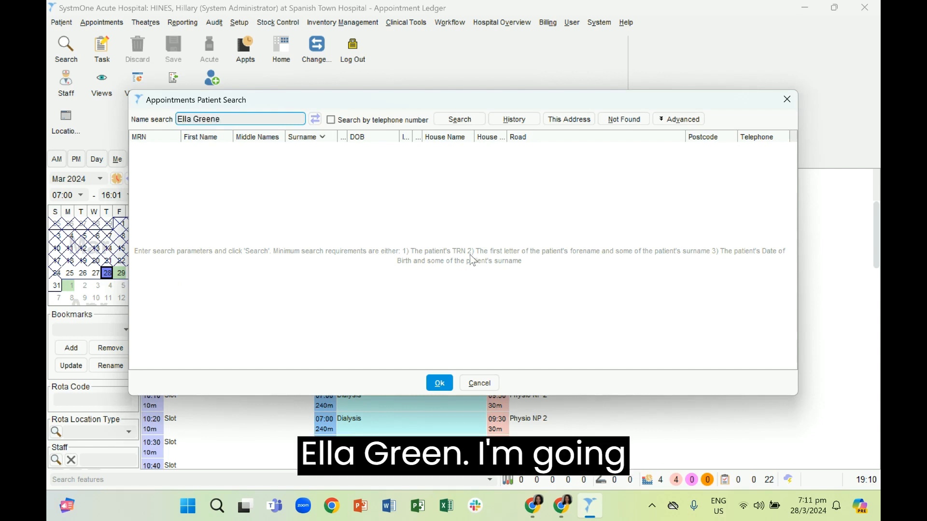
- Search for the patient by full name and select them for the 10:00 appointment
click(469, 117)
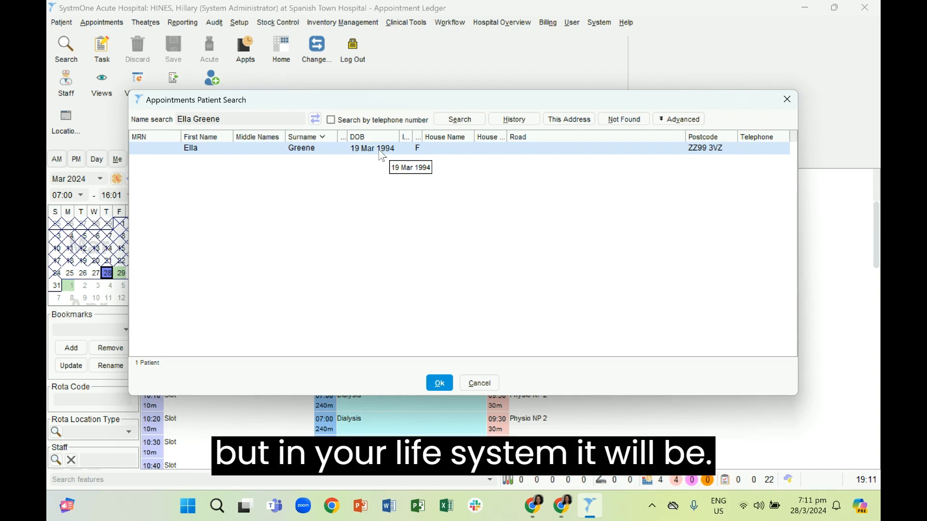
click(440, 384)
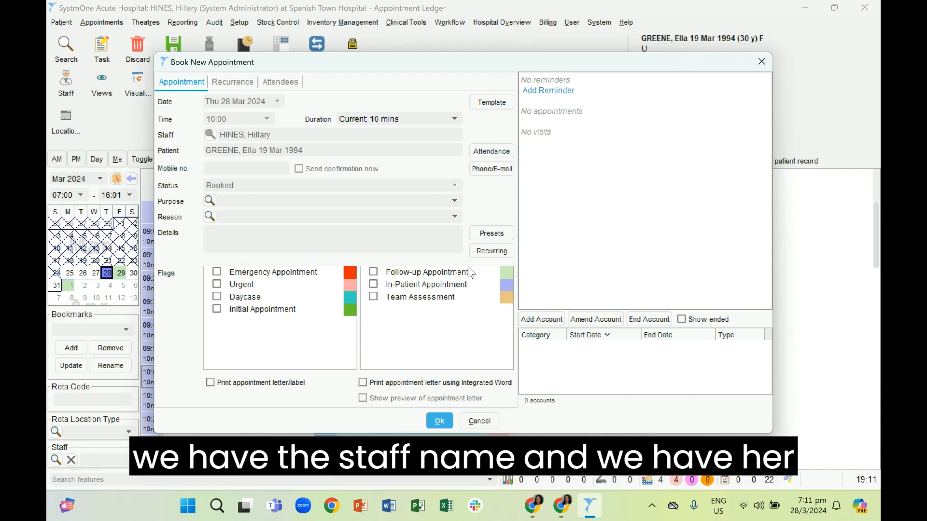
- Add the details note 'patient has a result' and save the 10:00 appointment
click(317, 242)
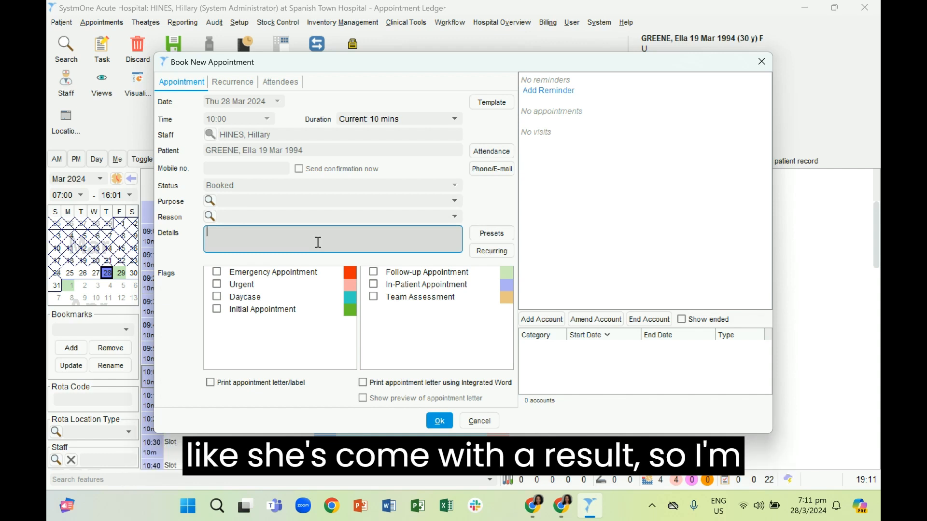
text(patien)
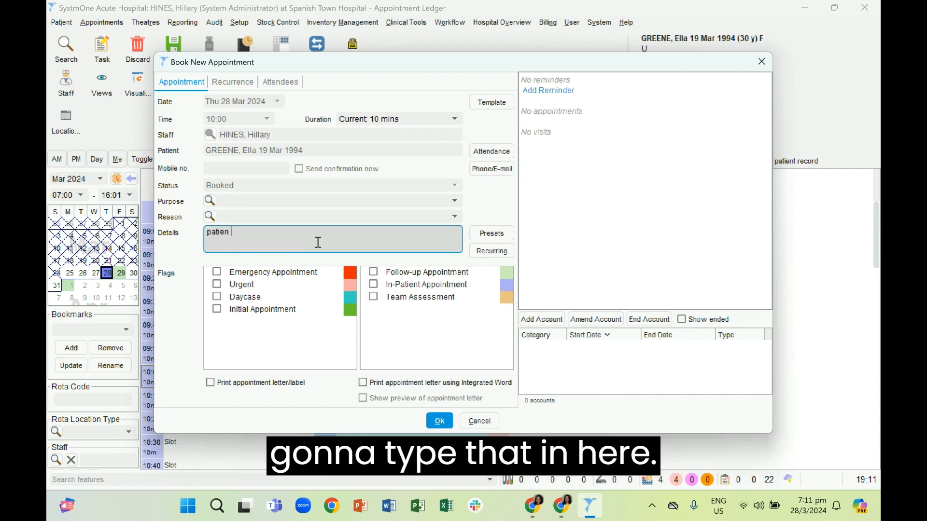
text(t has a r)
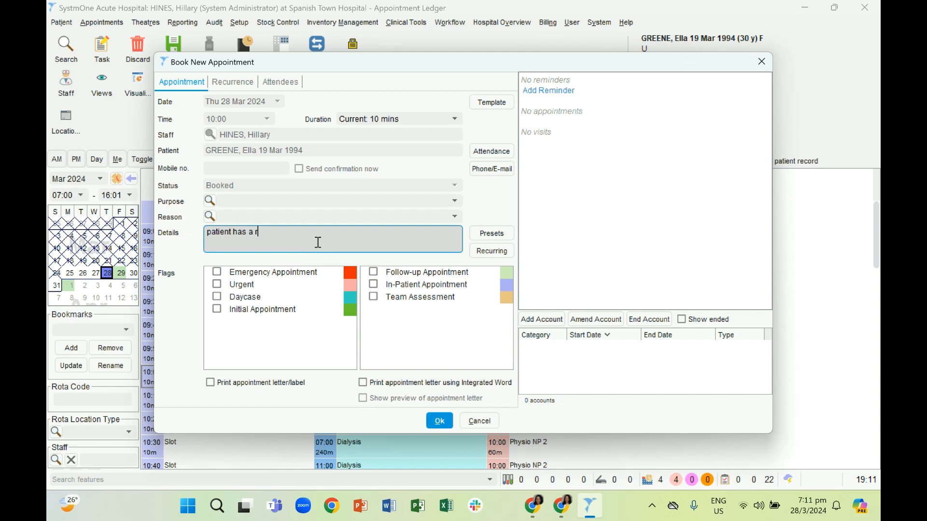
text(esult)
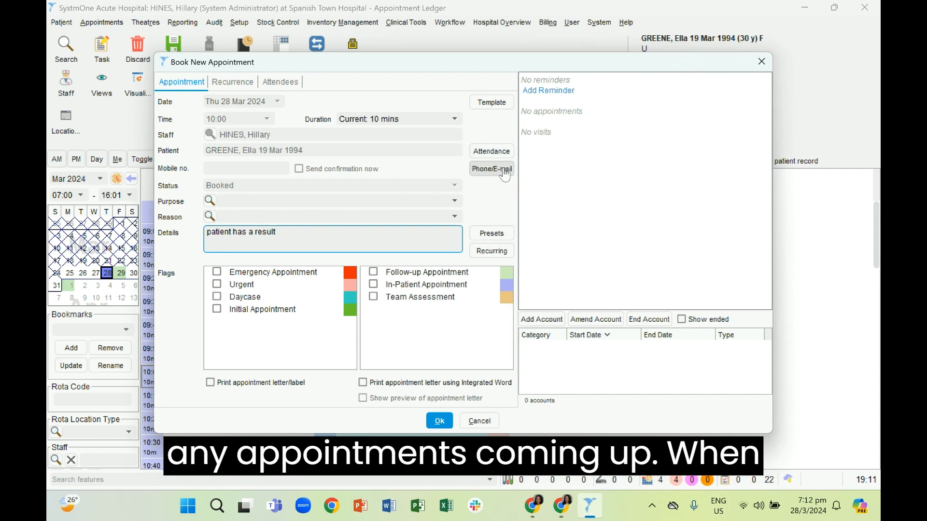
click(440, 417)
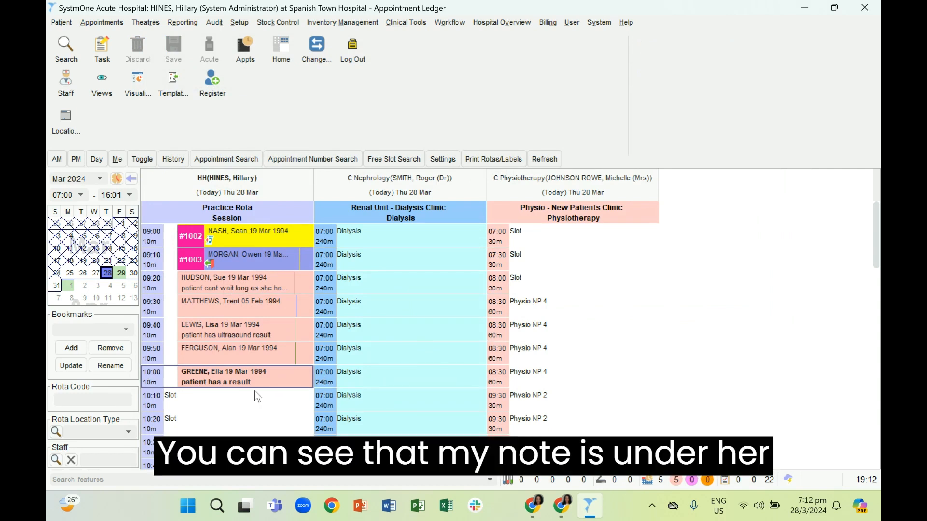
- Scroll down the appointment ledger and launch a Free Slot Search
mouse_move(267, 381)
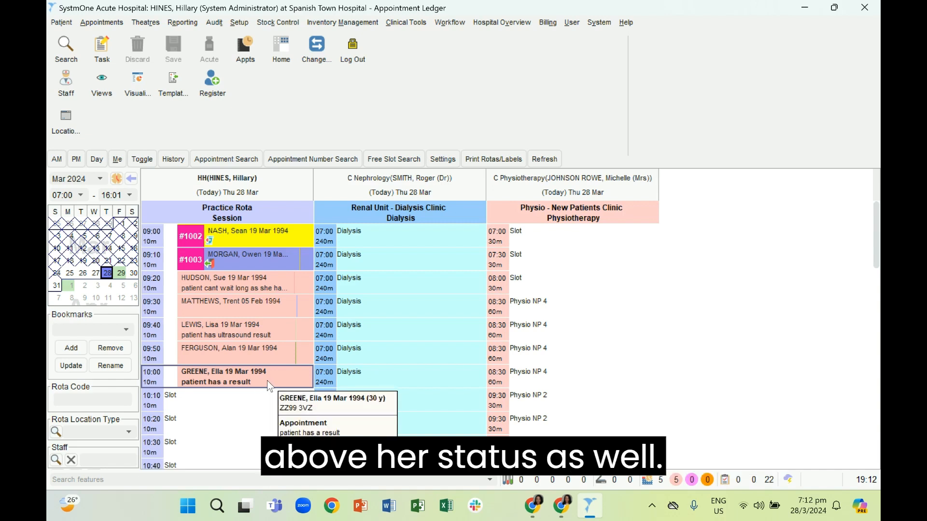
scroll(267, 380, down, 1)
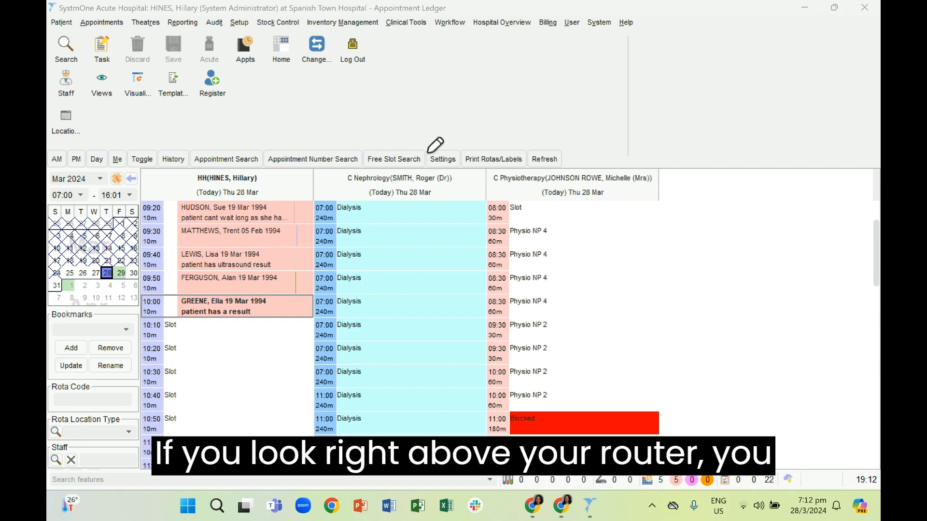
mouse_move(423, 146)
mouse_down()
mouse_move(344, 169)
mouse_move(421, 184)
mouse_move(425, 151)
mouse_up()
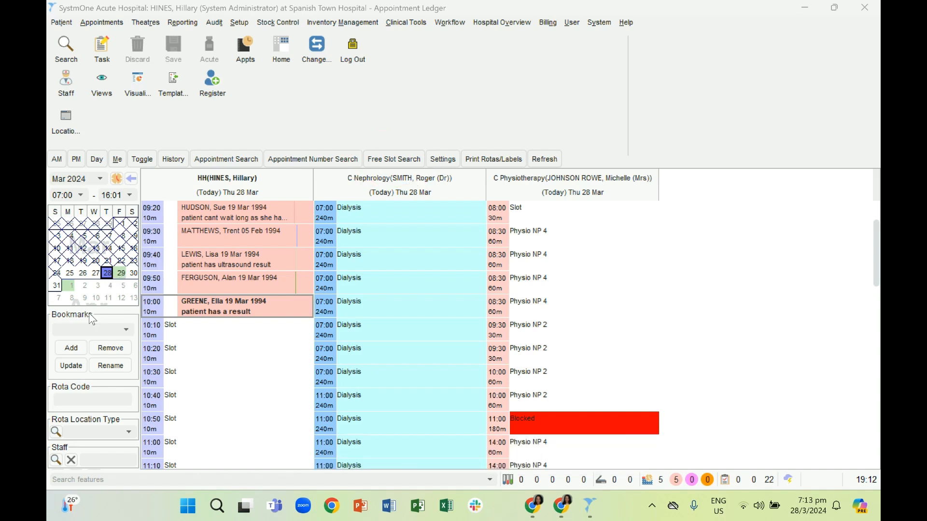
click(379, 160)
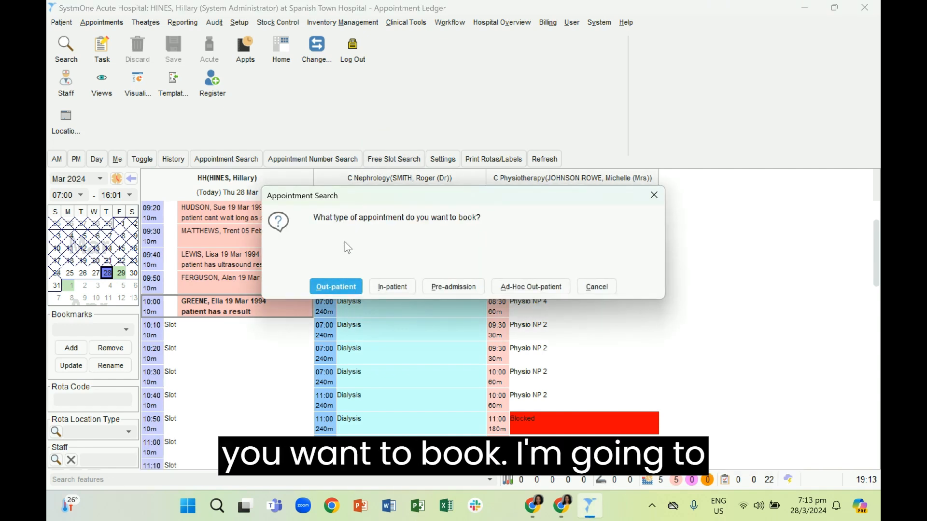
- Choose Out-patient as the appointment type to book
click(335, 287)
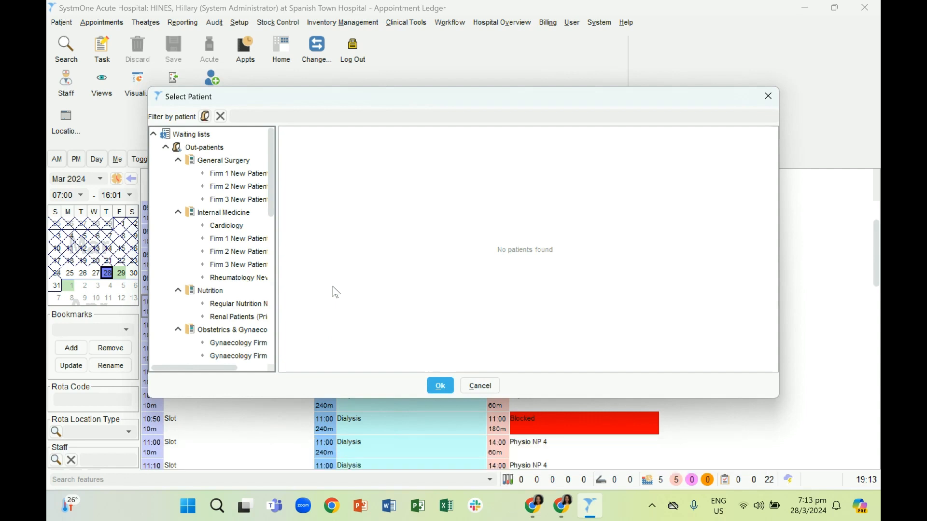
- Filter the waiting lists by the patient's name and confirm that patient for slot searching
click(296, 117)
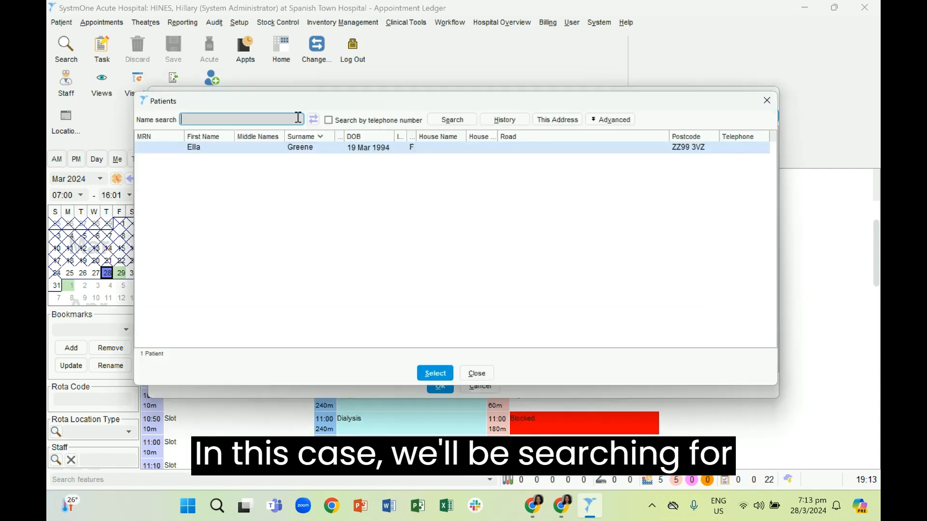
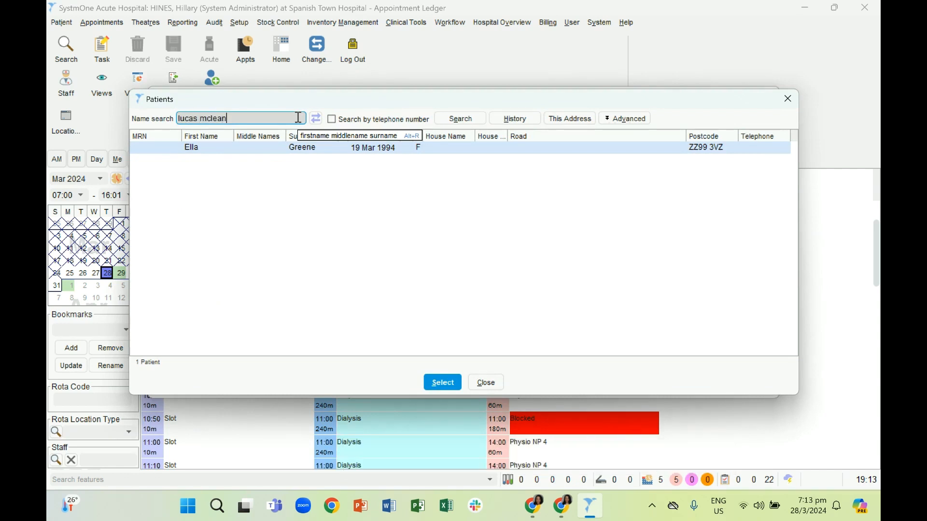
click(475, 120)
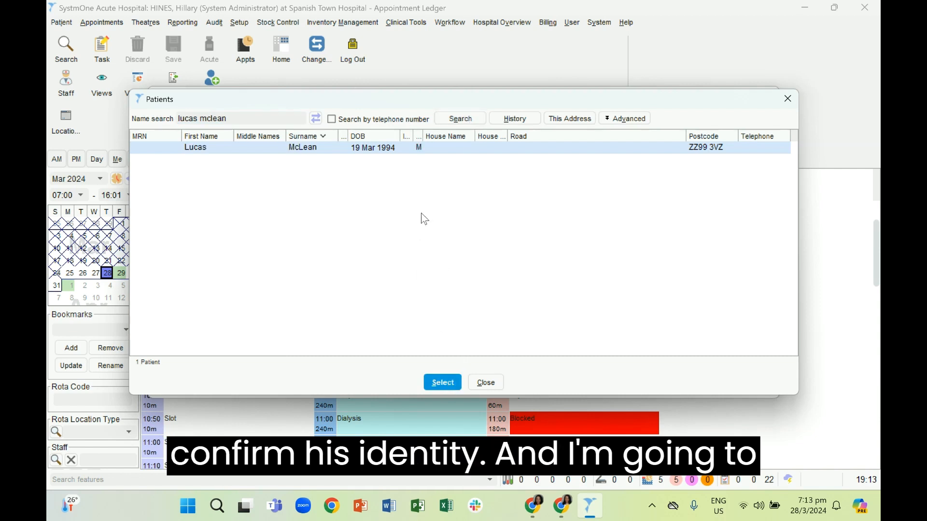
click(441, 384)
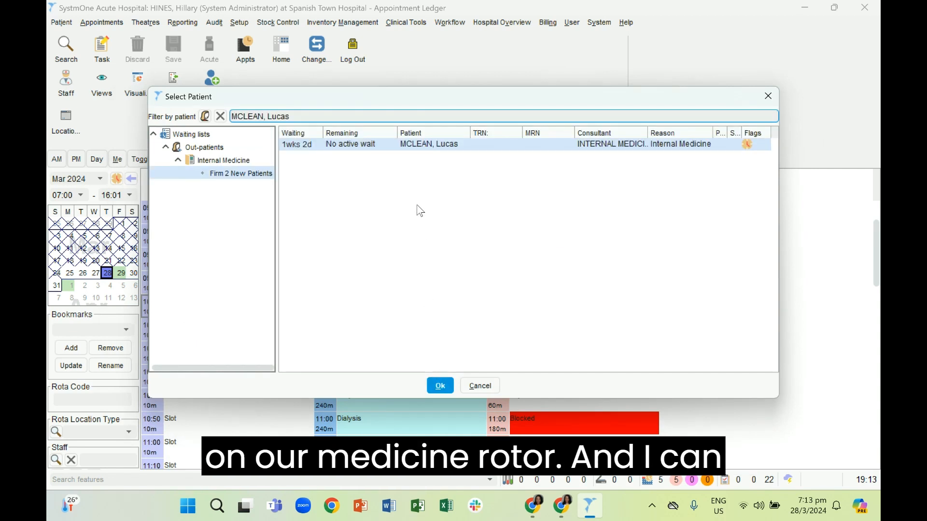
click(441, 385)
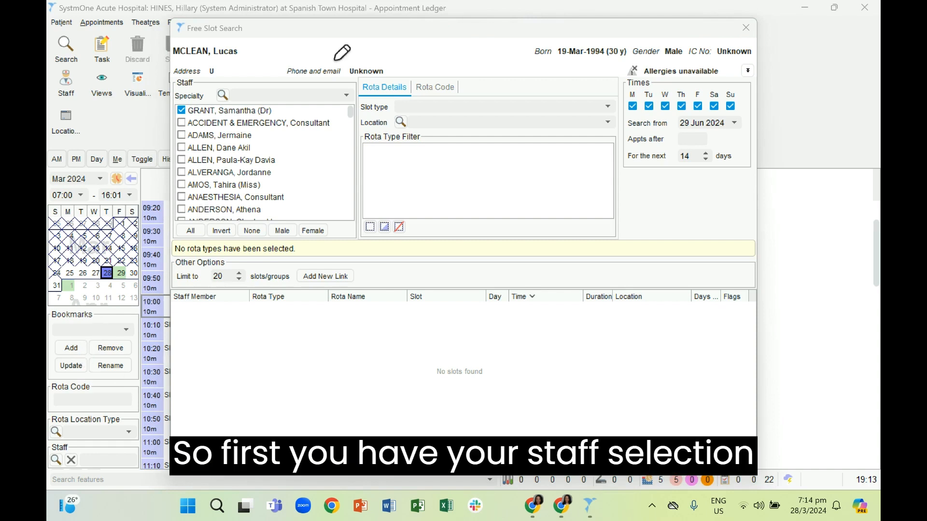
mouse_move(338, 81)
mouse_down()
mouse_move(186, 150)
mouse_move(193, 216)
mouse_move(357, 147)
mouse_move(325, 72)
mouse_up()
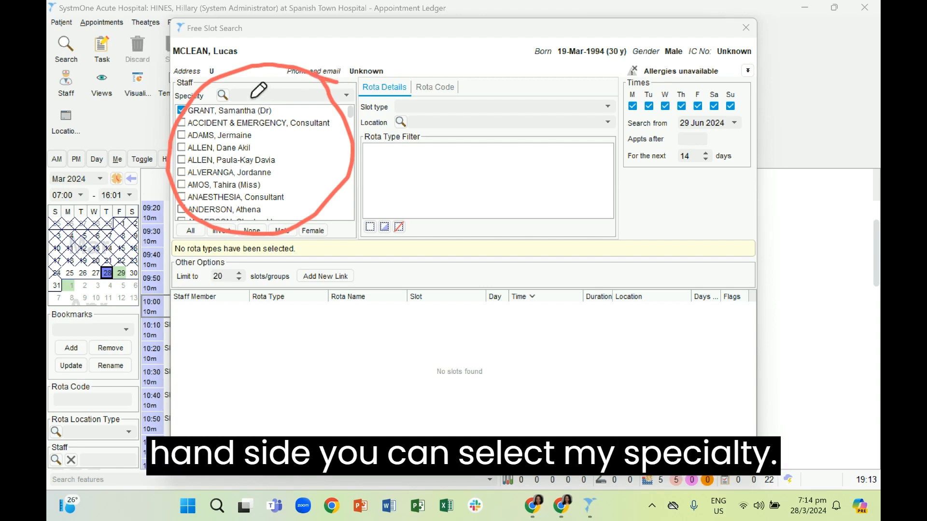
drag(250, 94, 253, 87)
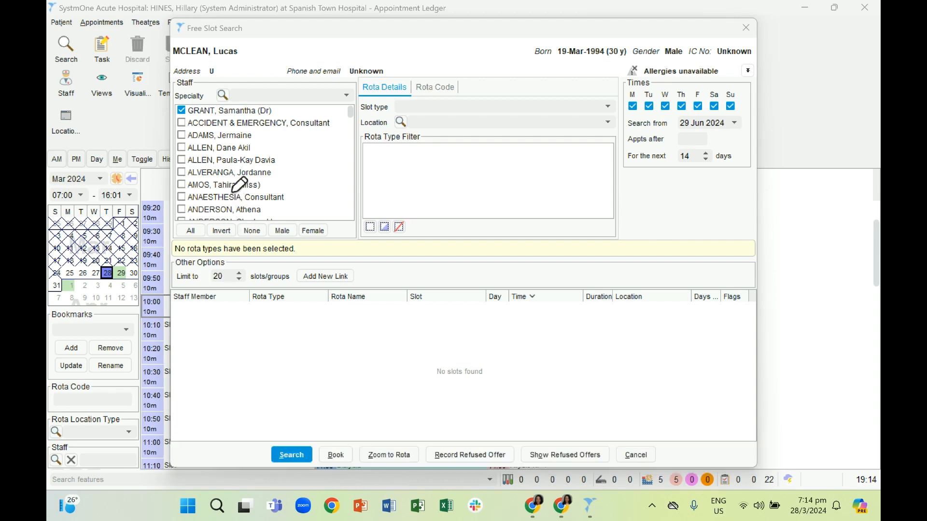
mouse_move(620, 77)
mouse_down()
mouse_move(369, 96)
mouse_move(355, 154)
mouse_move(502, 179)
mouse_move(558, 132)
mouse_up()
drag(596, 107, 595, 63)
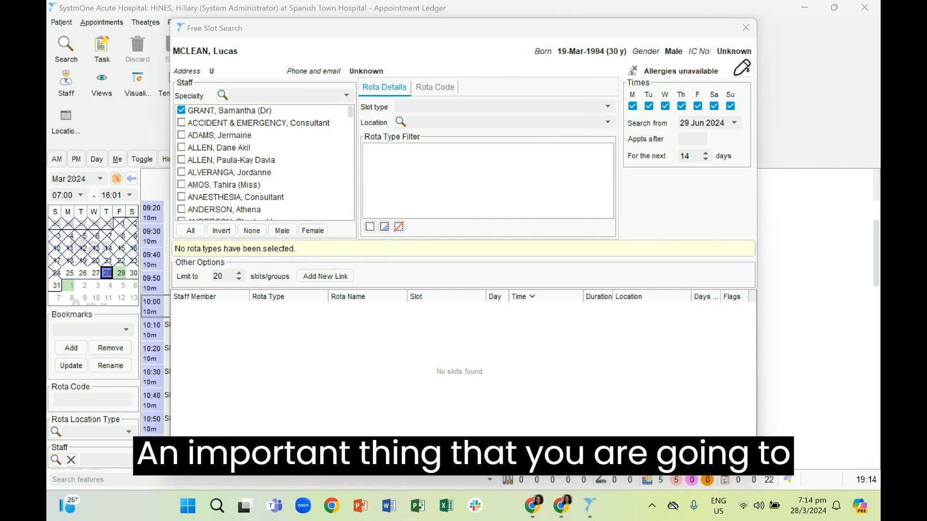
mouse_move(735, 75)
mouse_down()
mouse_move(649, 71)
mouse_move(611, 167)
mouse_move(763, 125)
mouse_move(713, 68)
mouse_up()
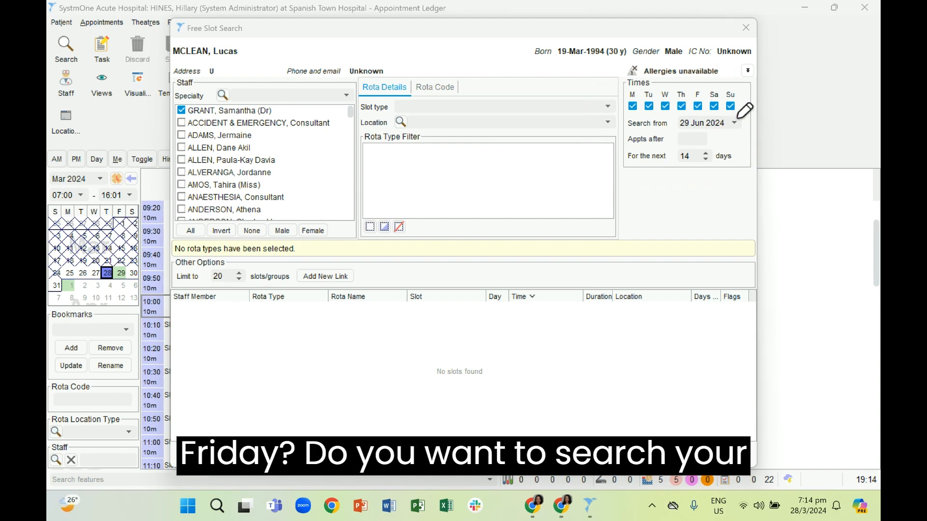
mouse_move(737, 113)
mouse_down()
mouse_move(683, 104)
mouse_move(656, 126)
mouse_move(727, 140)
mouse_move(741, 110)
mouse_up()
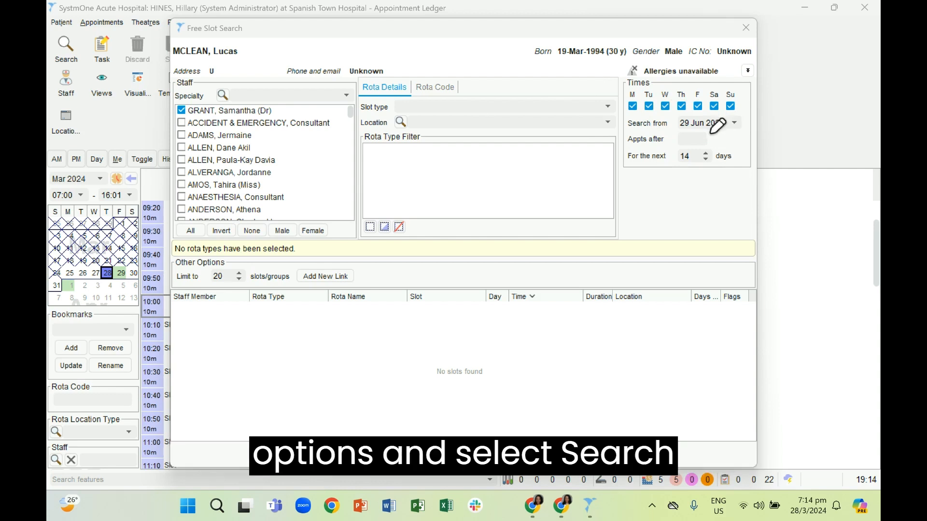
mouse_move(304, 433)
mouse_down()
mouse_move(227, 443)
mouse_move(326, 431)
mouse_move(290, 417)
mouse_up()
drag(183, 380, 383, 407)
drag(415, 340, 466, 385)
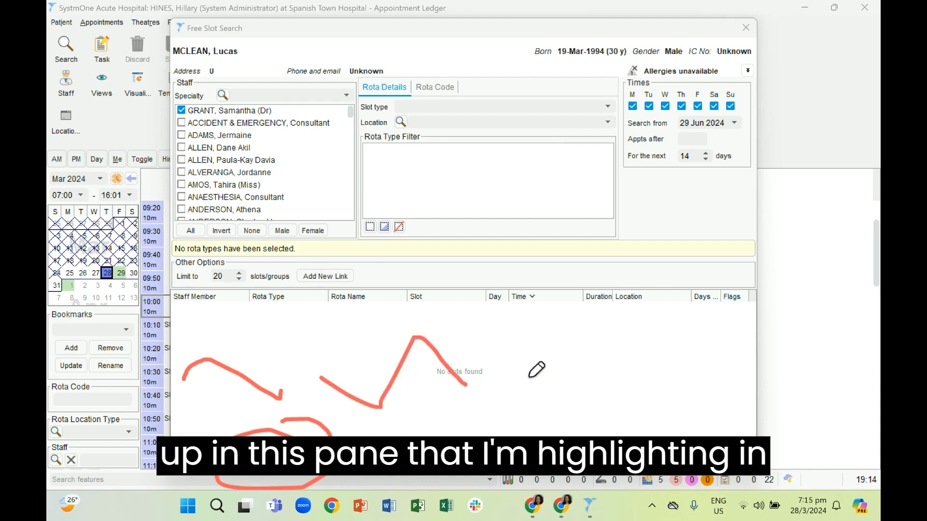
mouse_move(526, 373)
mouse_down()
mouse_move(566, 331)
mouse_move(628, 365)
mouse_up()
drag(650, 394, 700, 346)
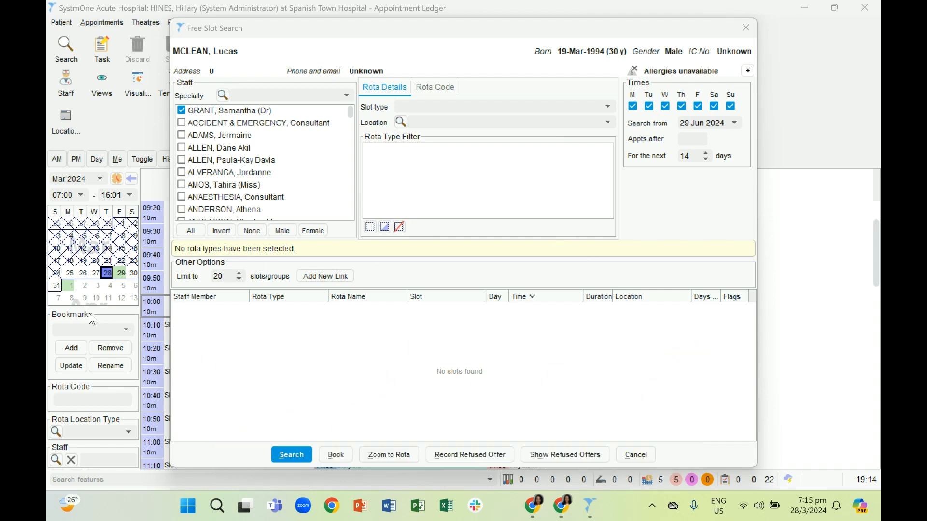
- Replace the preselected doctor with your own entry in the Staff list
click(182, 110)
scroll(236, 145, down, 15)
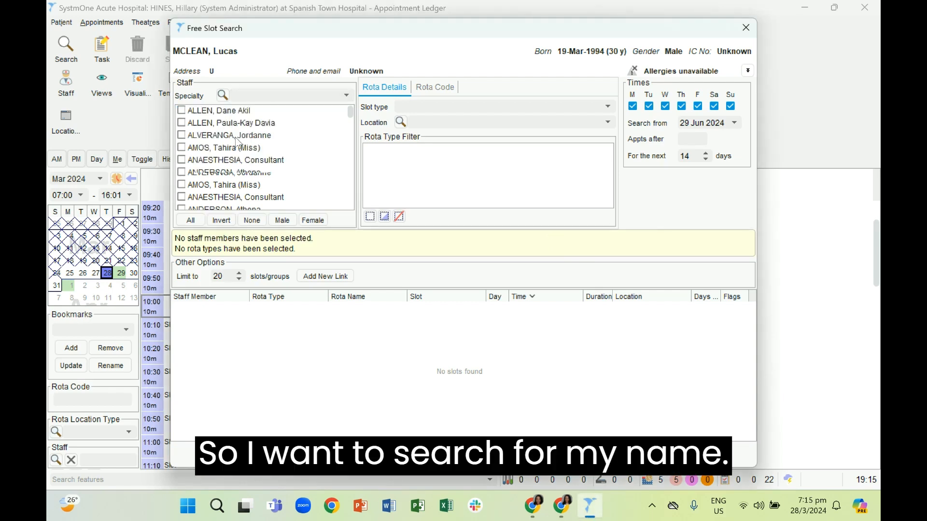
scroll(238, 143, down, 20)
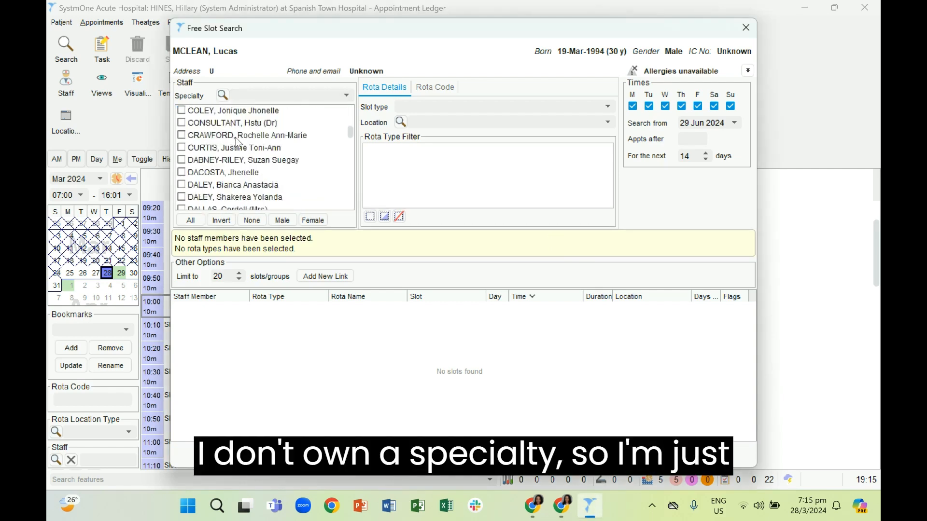
scroll(238, 143, down, 15)
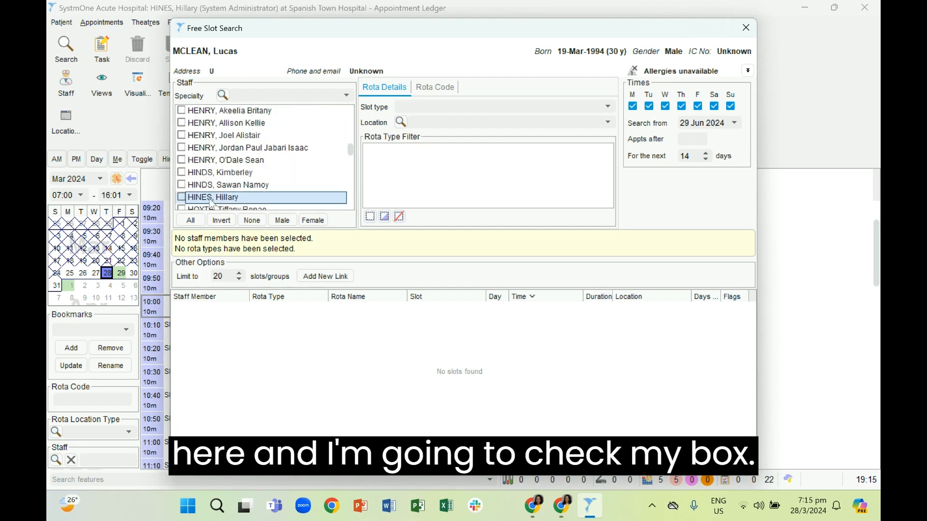
click(182, 198)
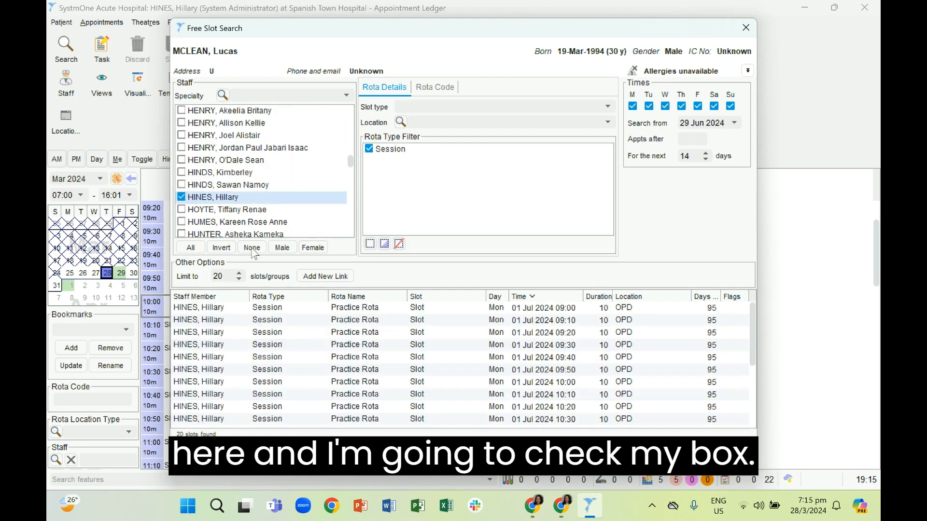
scroll(281, 369, down, 4)
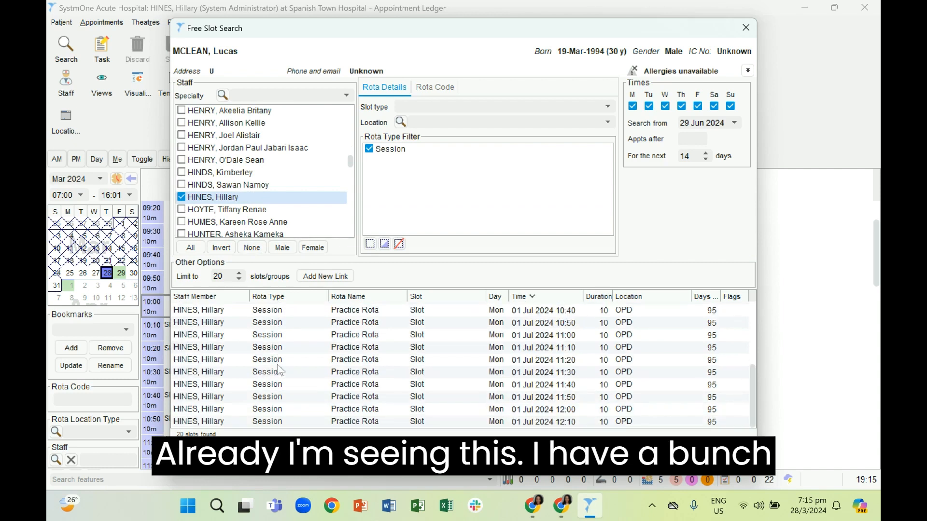
scroll(280, 370, up, 4)
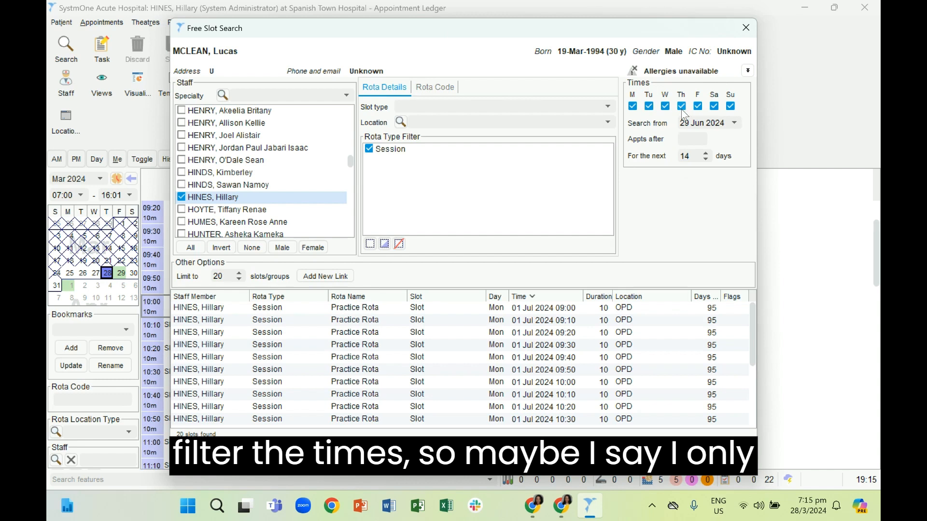
- Untick Monday, Tuesday, Wednesday, Friday and Sunday, then rerun the search for Thursdays only
click(665, 107)
click(648, 106)
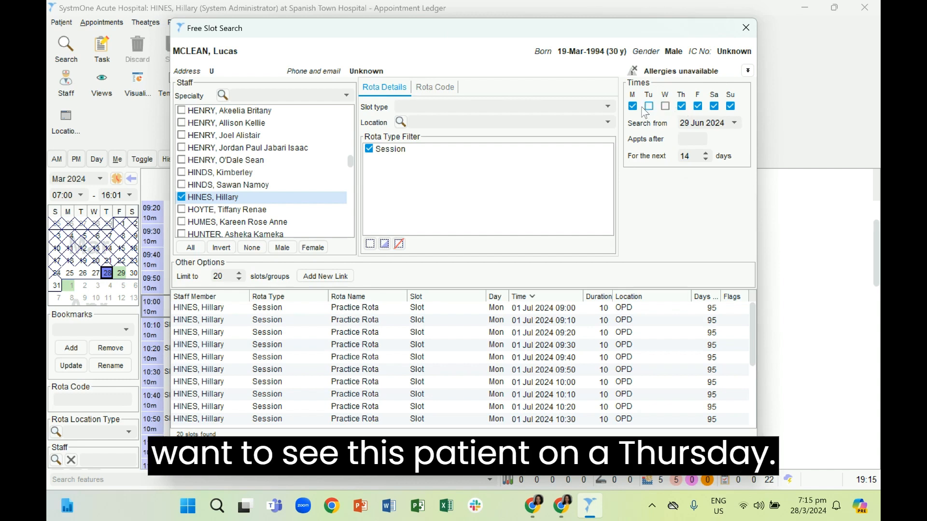
click(633, 106)
click(698, 107)
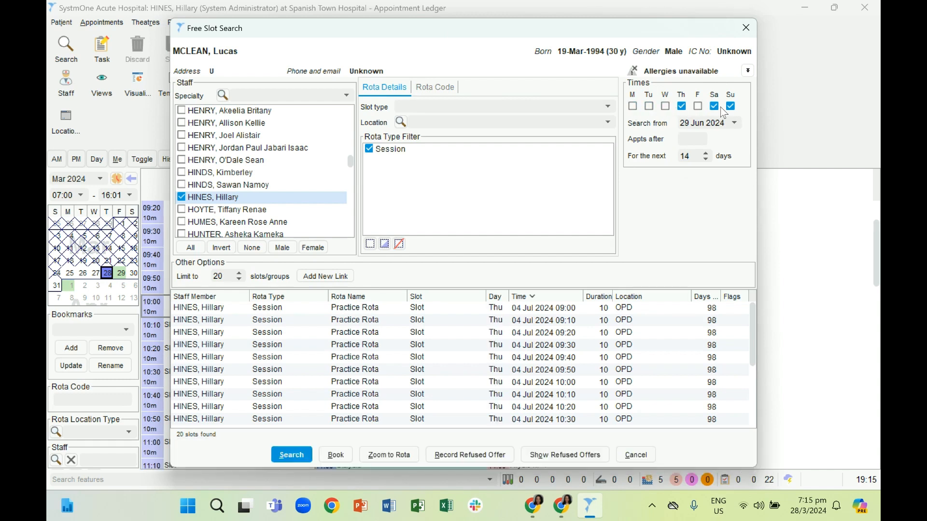
click(730, 106)
click(290, 456)
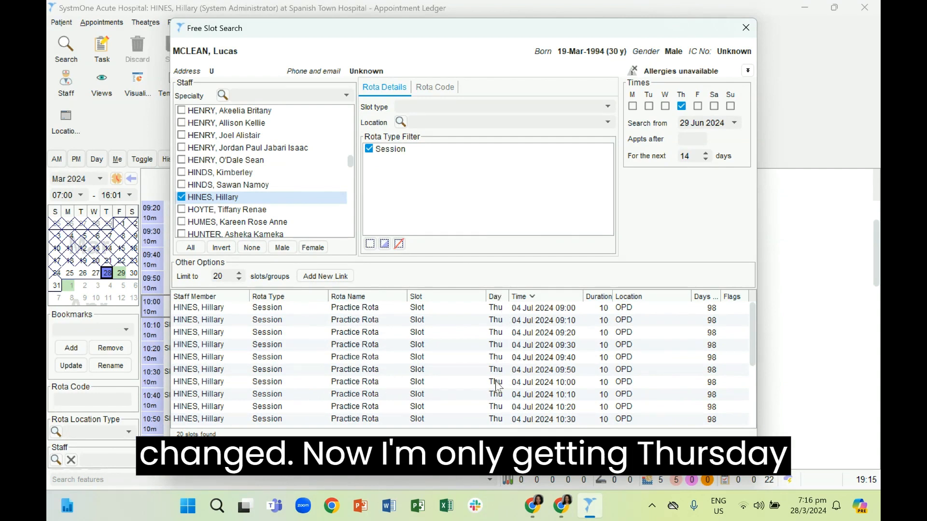
- Select the Thursday 04 Jul 2024 10:50 slot in the results
scroll(496, 386, down, 4)
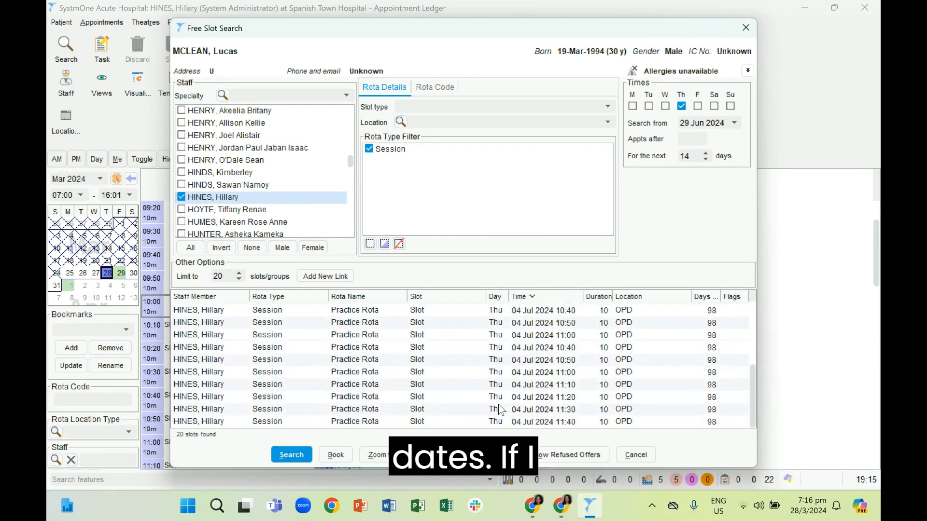
scroll(498, 404, up, 2)
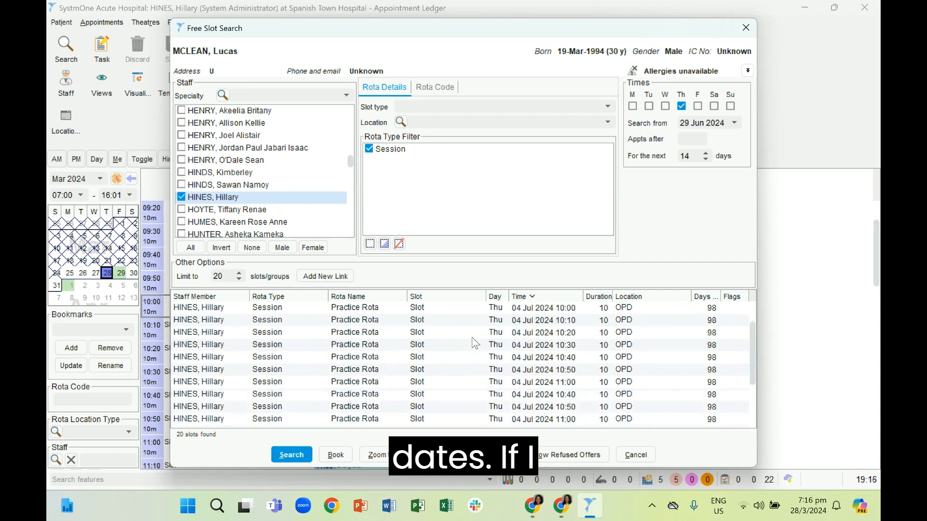
scroll(475, 343, down, 2)
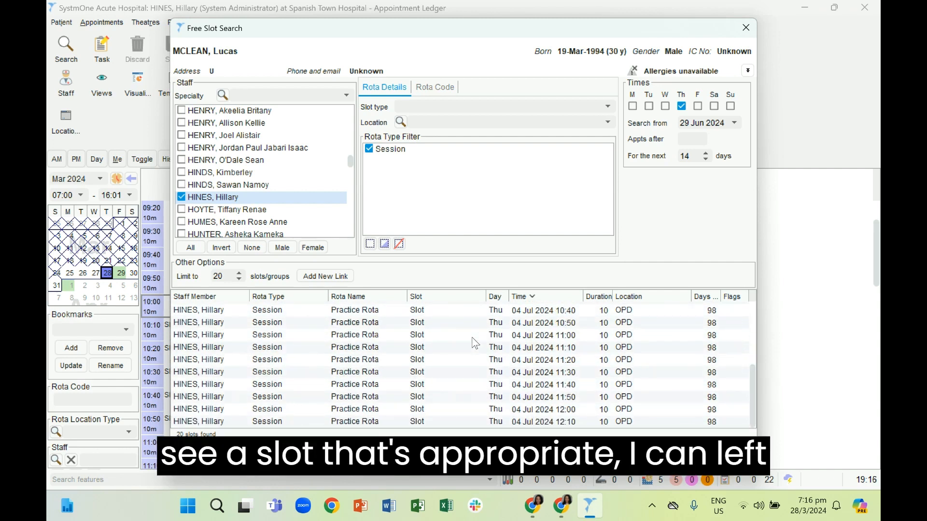
click(443, 325)
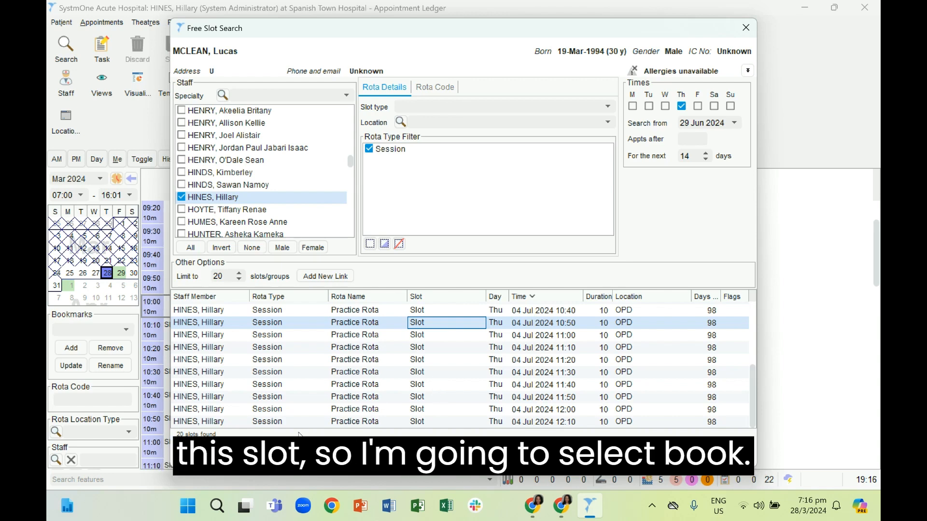
- Book the 10:50 slot with note 'rhey have waiting a little while for an appointment' and the Initial Appointment flag
click(427, 454)
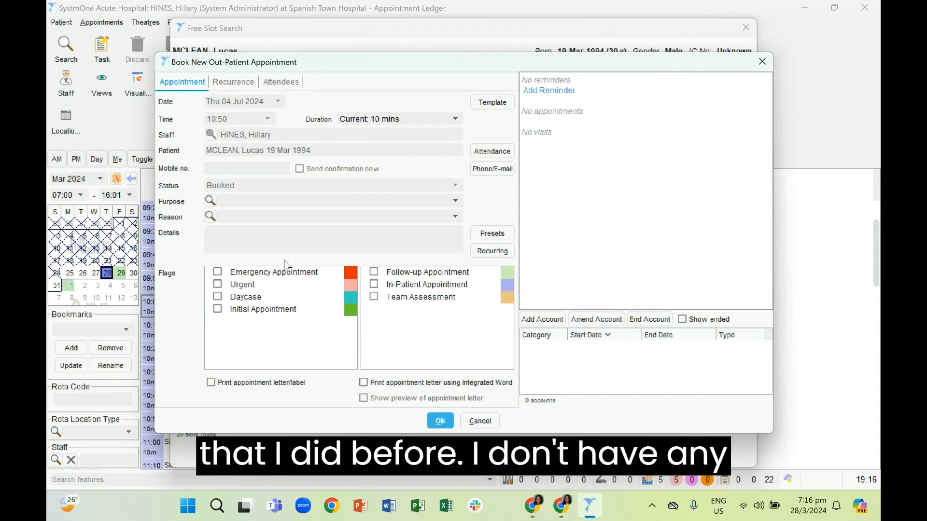
click(263, 236)
text(r)
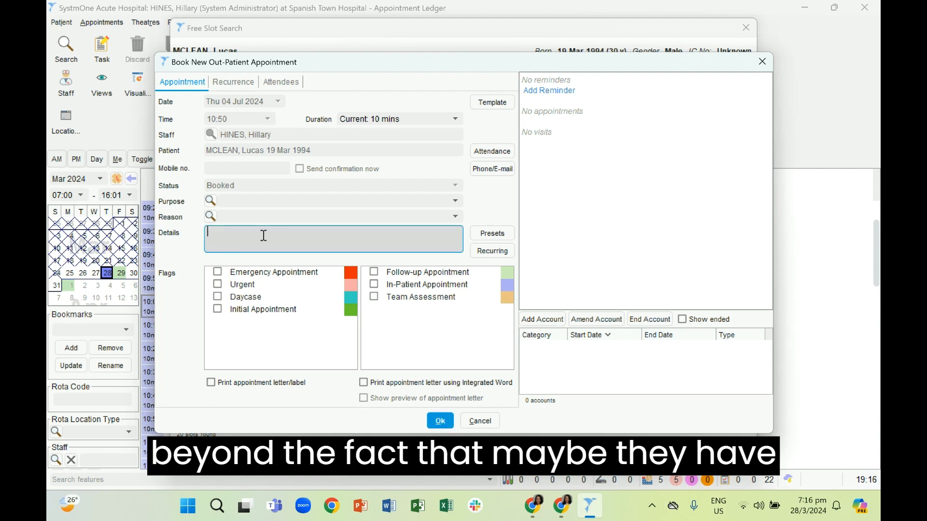
text(hey have )
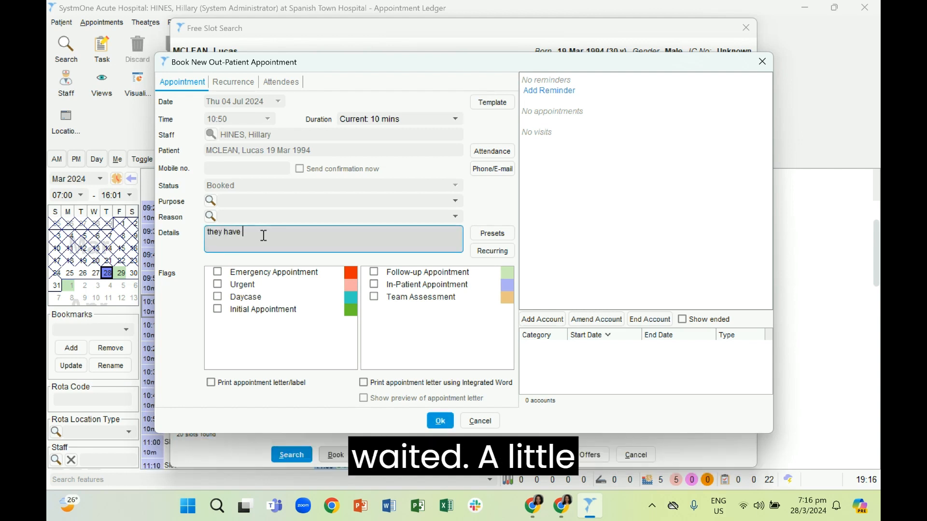
text(waiting a little while fo)
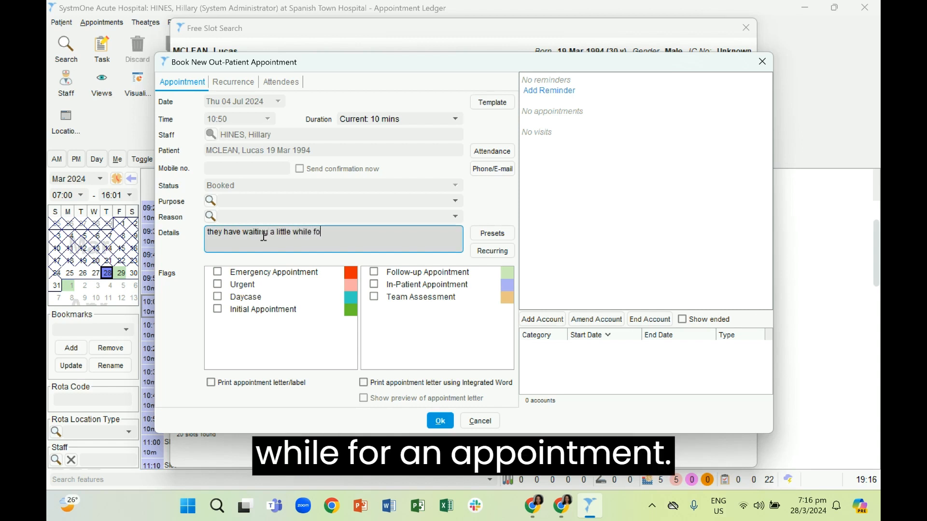
text(r an app)
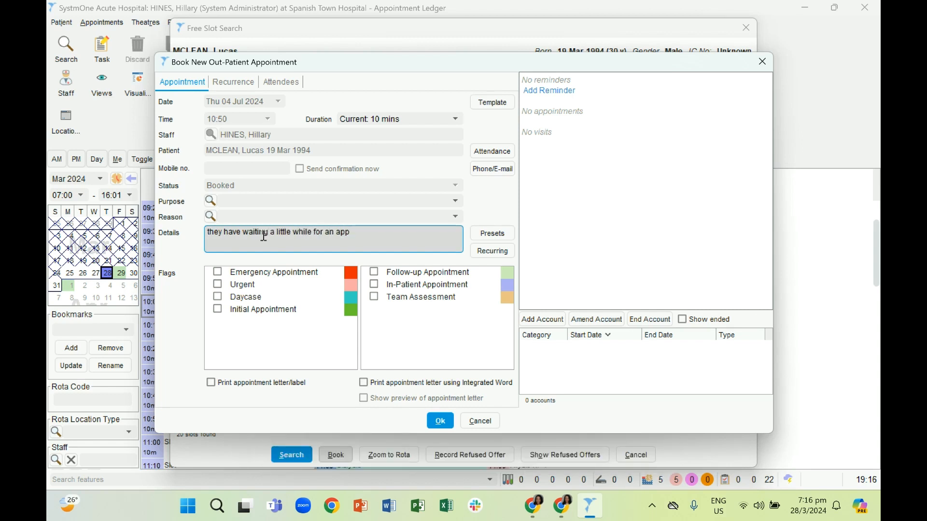
text(ointment)
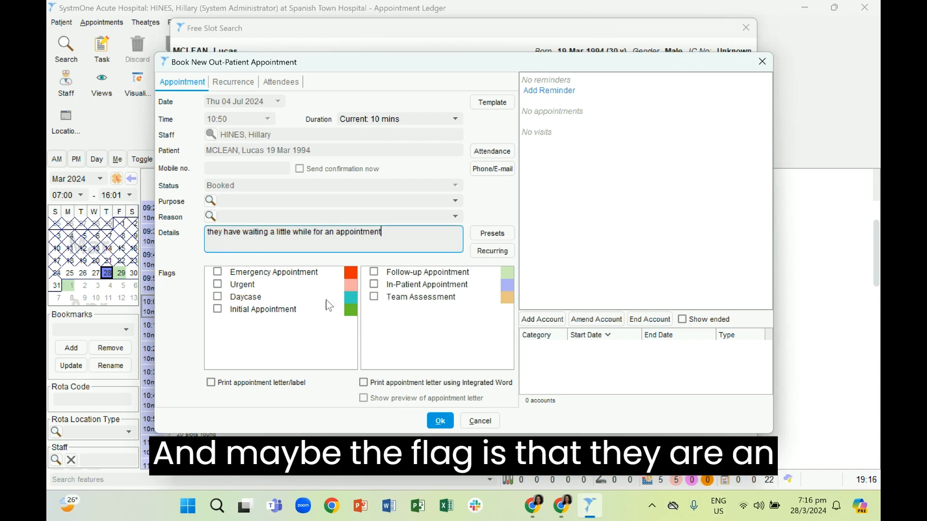
click(227, 314)
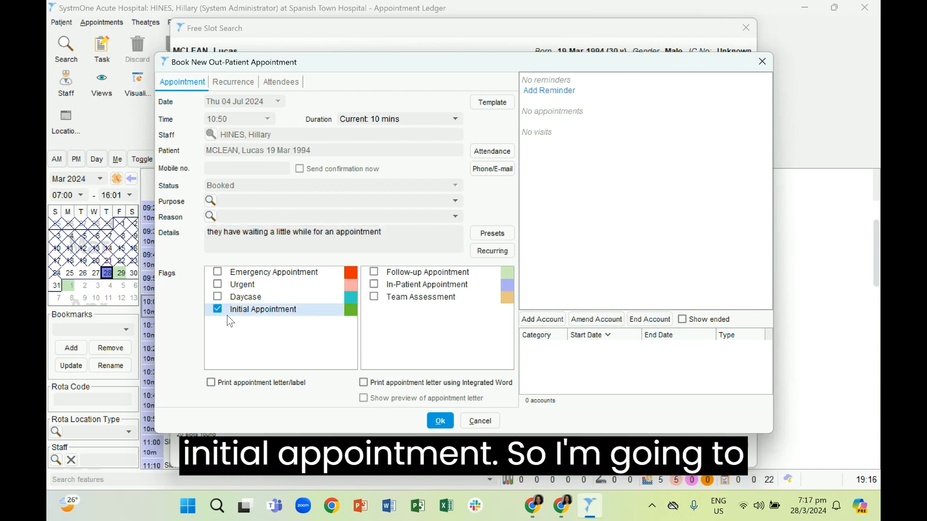
click(437, 423)
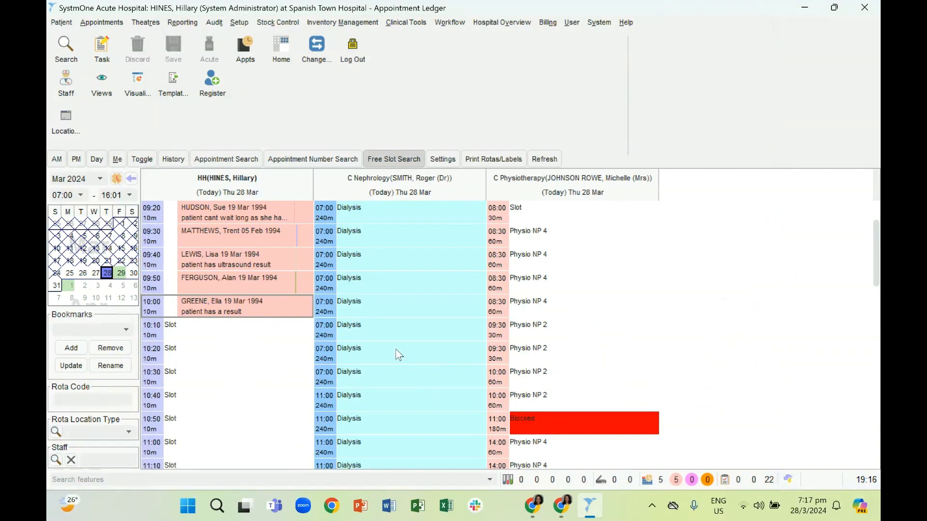
scroll(358, 331, up, 1)
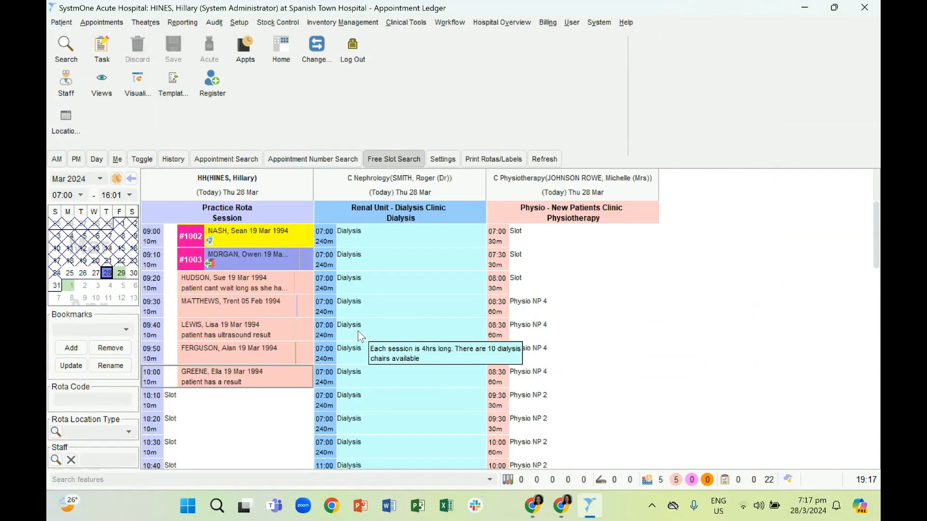